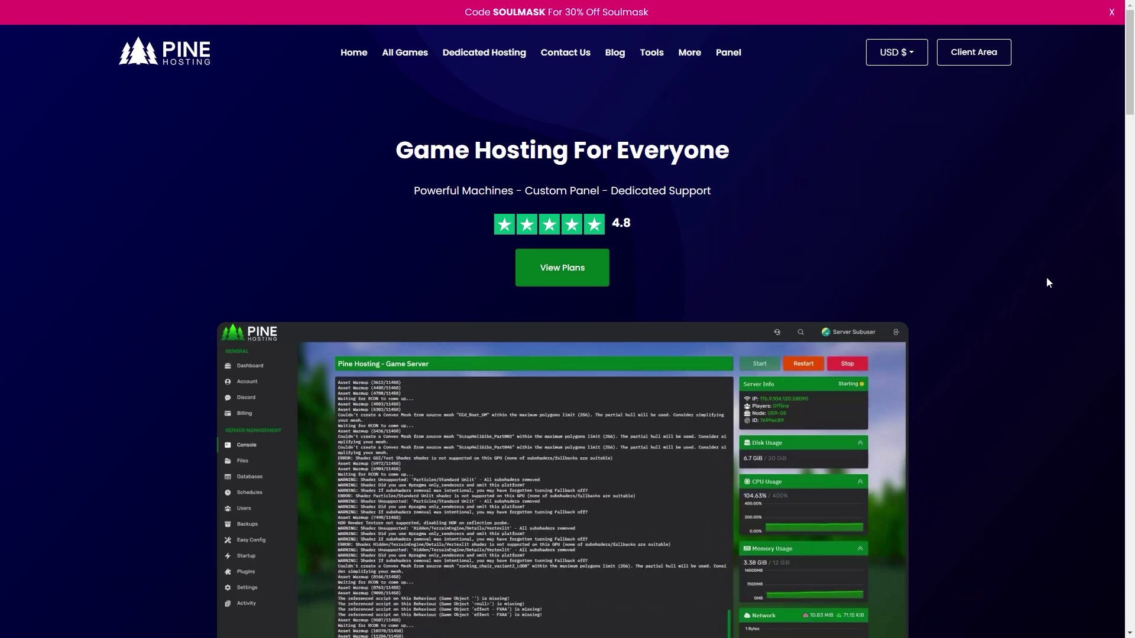
Compare game plan prices across quarterly, semi-annual and annual billing, then return to monthly.
left_click(544, 277)
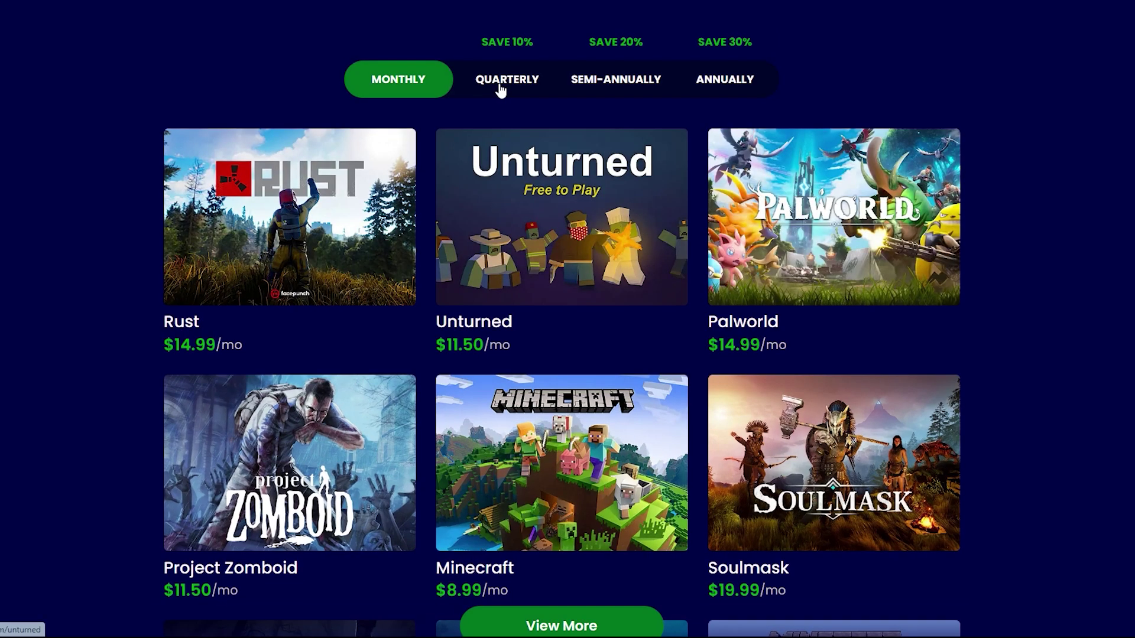
left_click(511, 156)
left_click(639, 82)
left_click(516, 78)
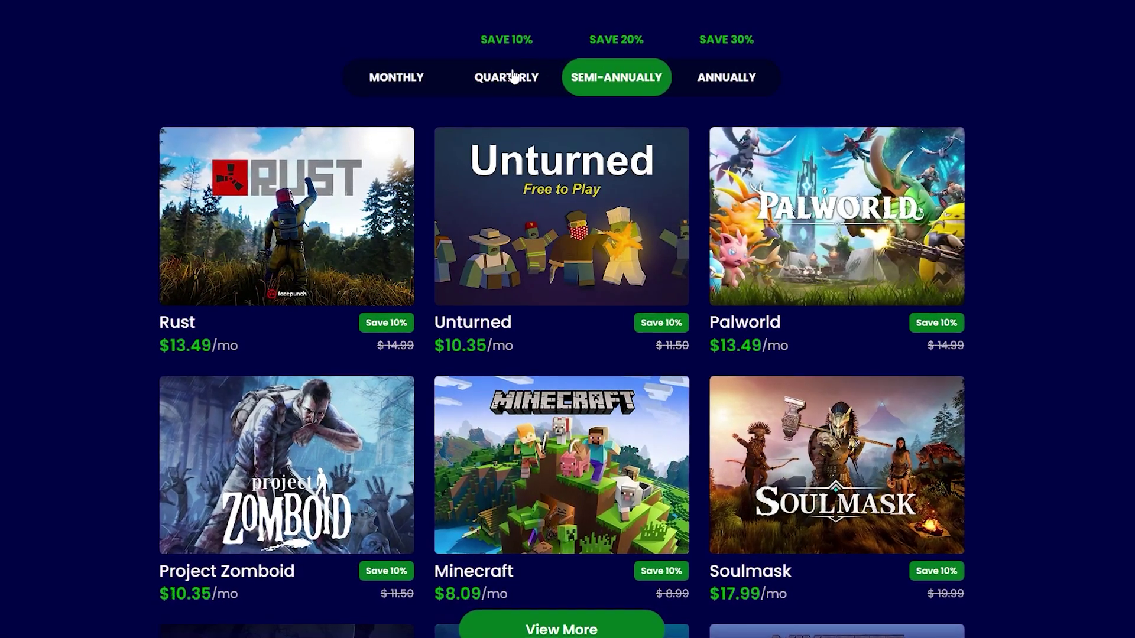
left_click(618, 79)
left_click(719, 83)
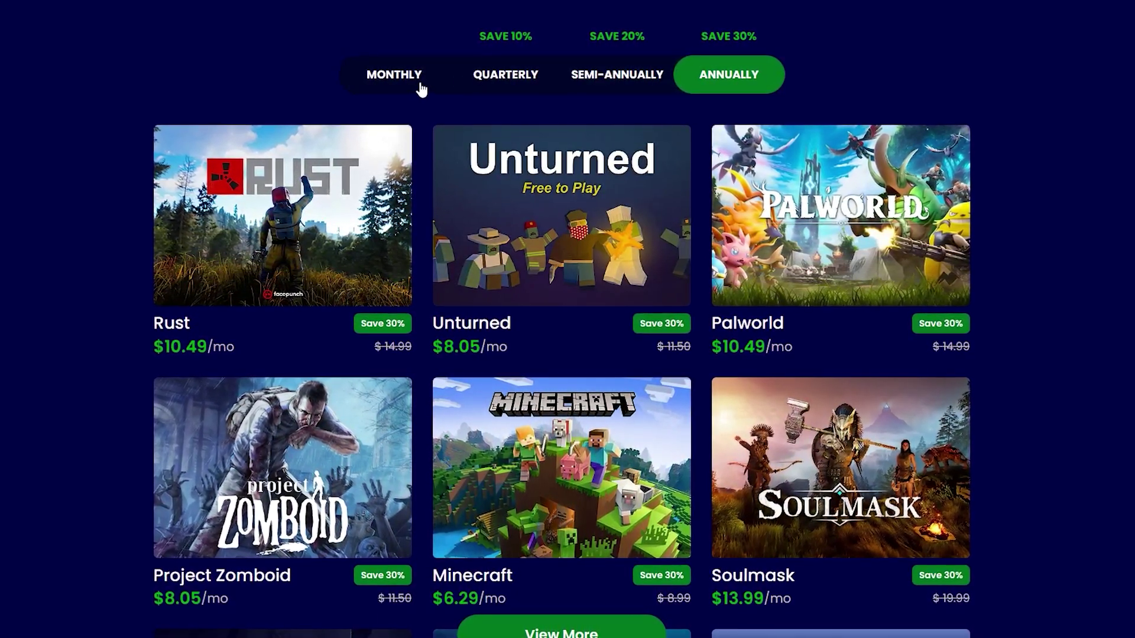
left_click(420, 88)
Open the Soulmask server hosting page and expand its FAQ about updating a Soulmask server.
scroll(873, 311, "down", 3)
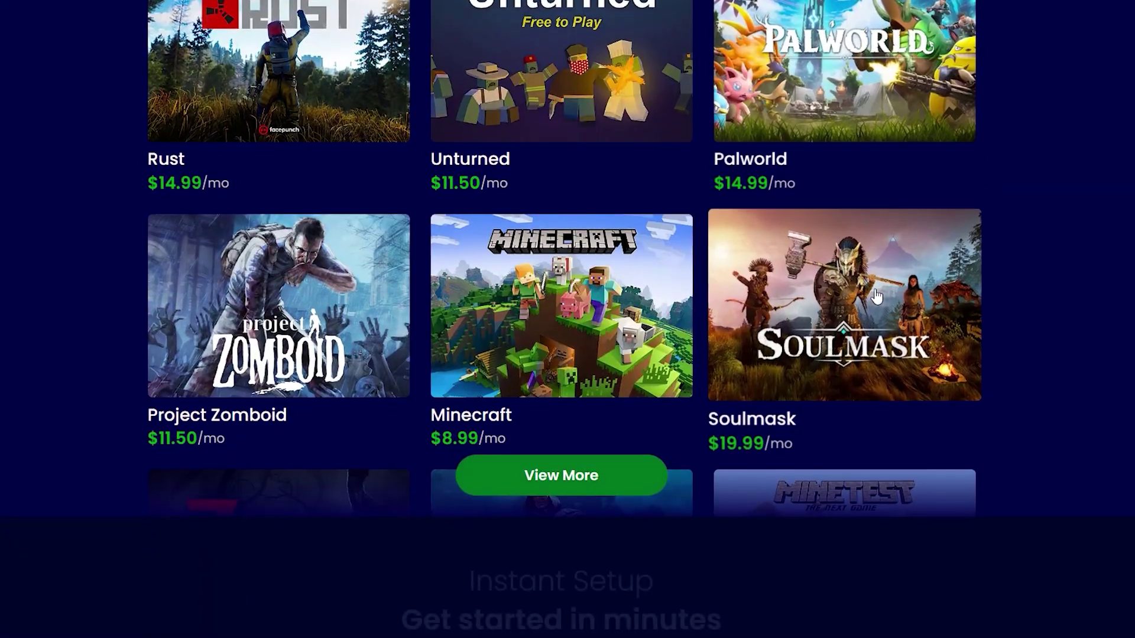
left_click(877, 321)
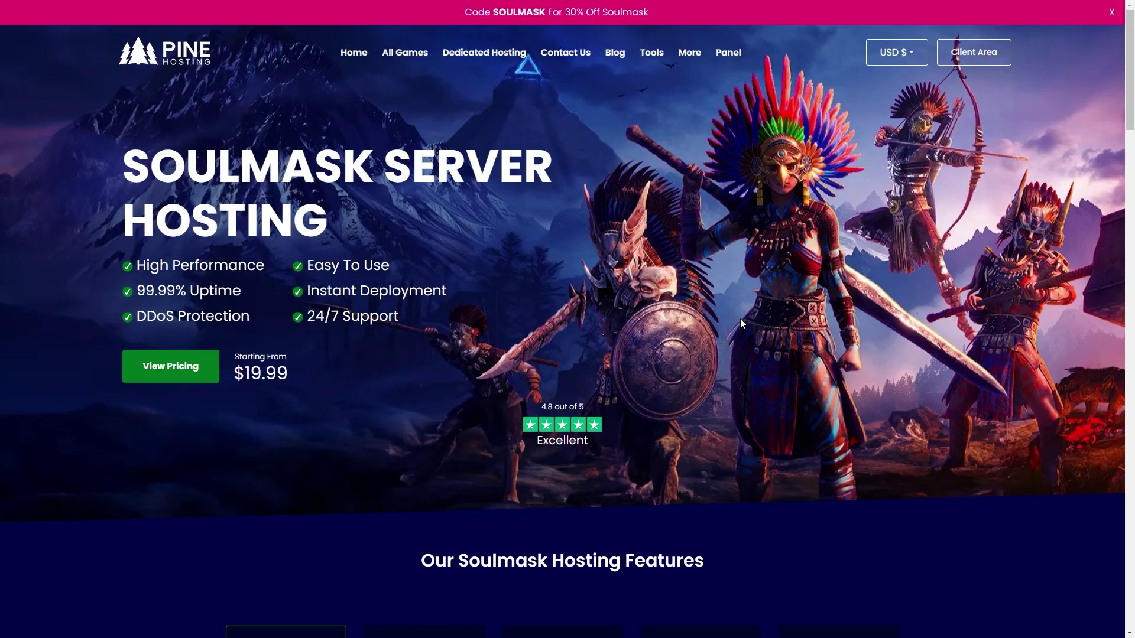
scroll(639, 223, "down", 20)
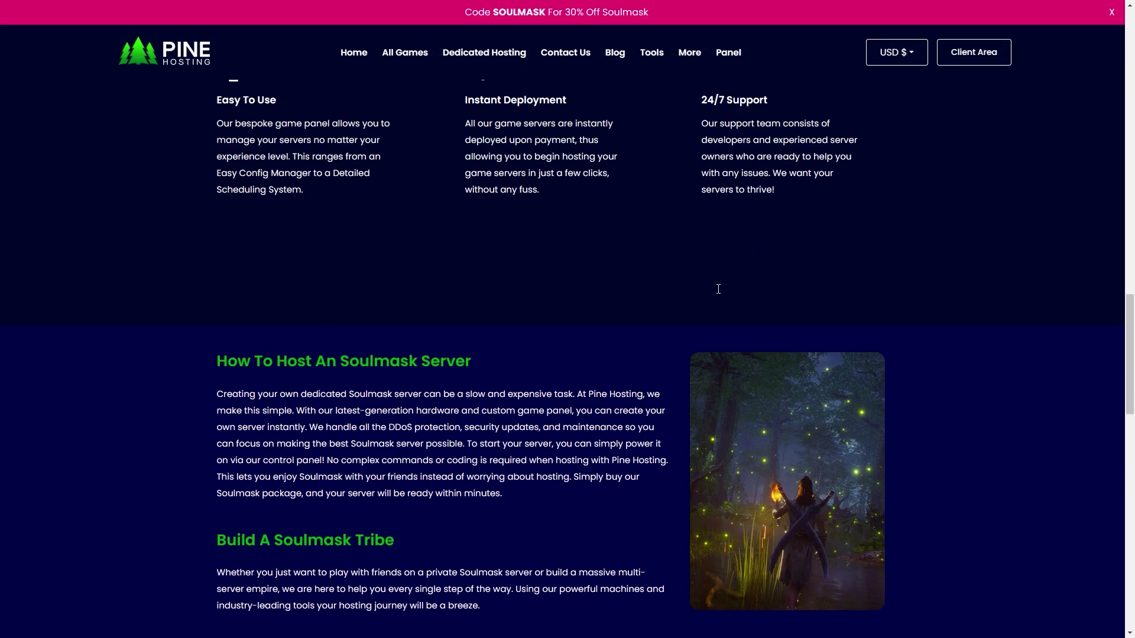
scroll(730, 302, "down", 12)
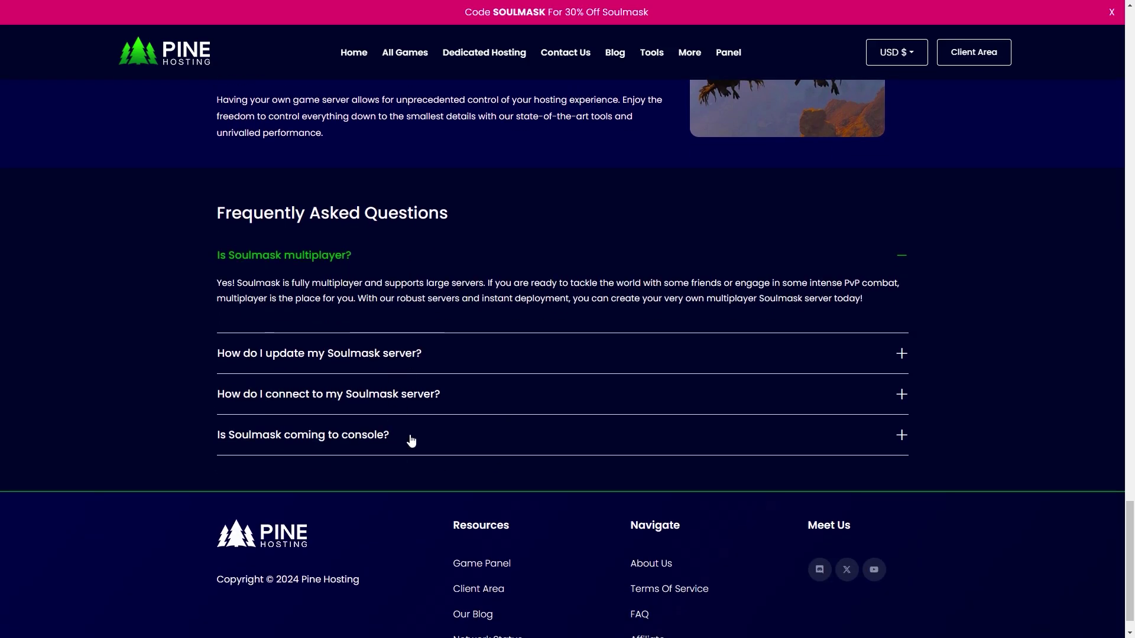
left_click(397, 357)
scroll(472, 451, "up", 20)
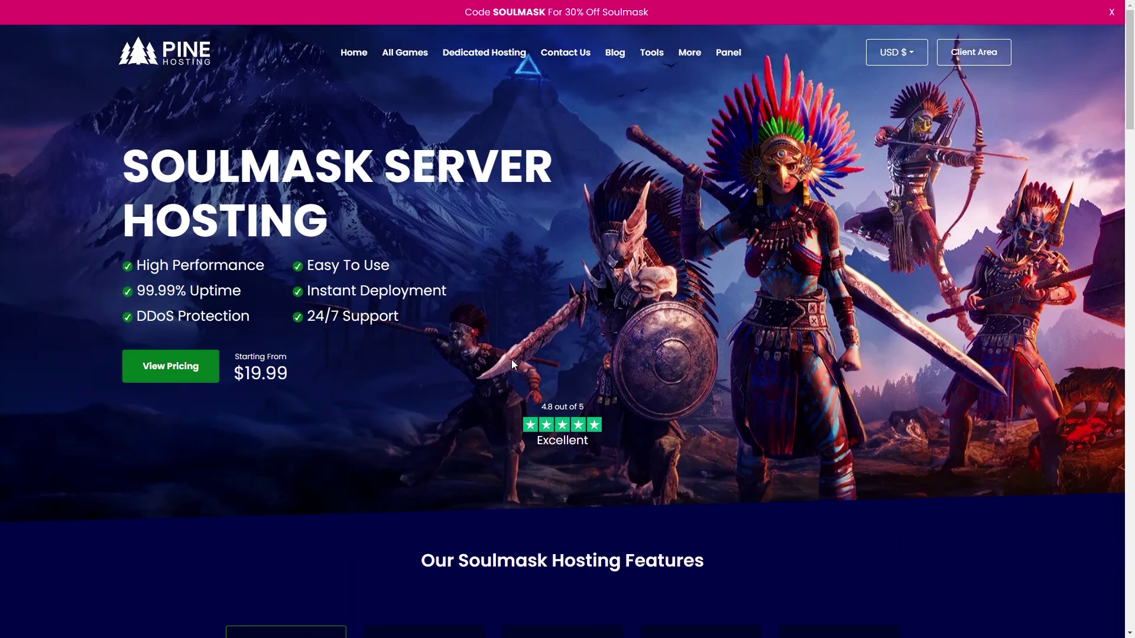
Start a Soulmask server order and set Memory Allocation to 16GB RAM.
left_click(165, 379)
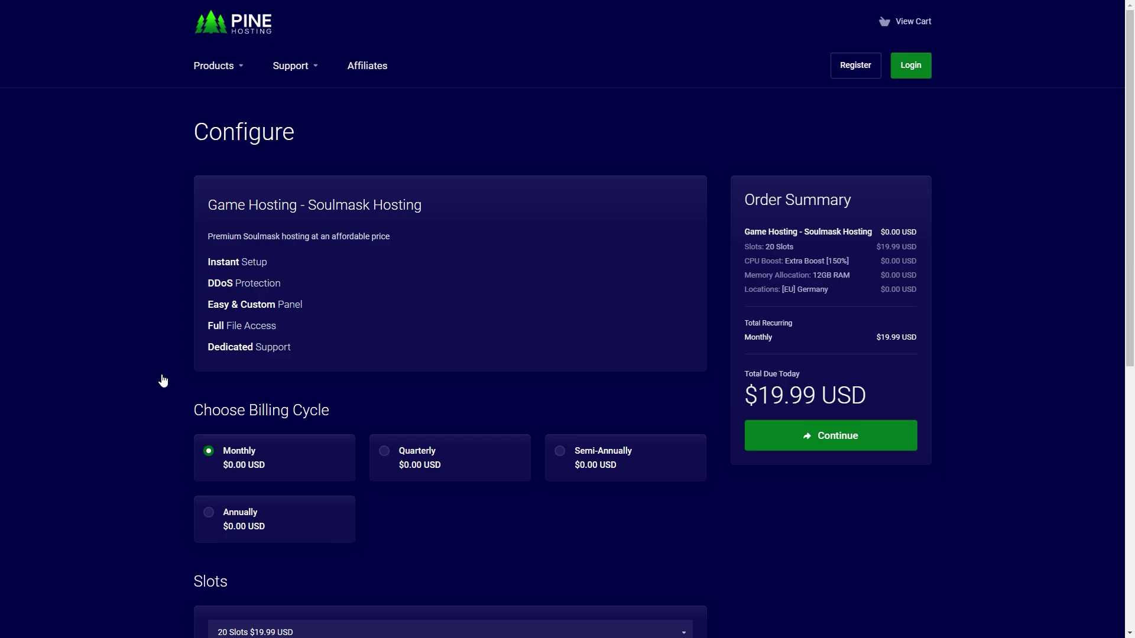
scroll(390, 313, "down", 7)
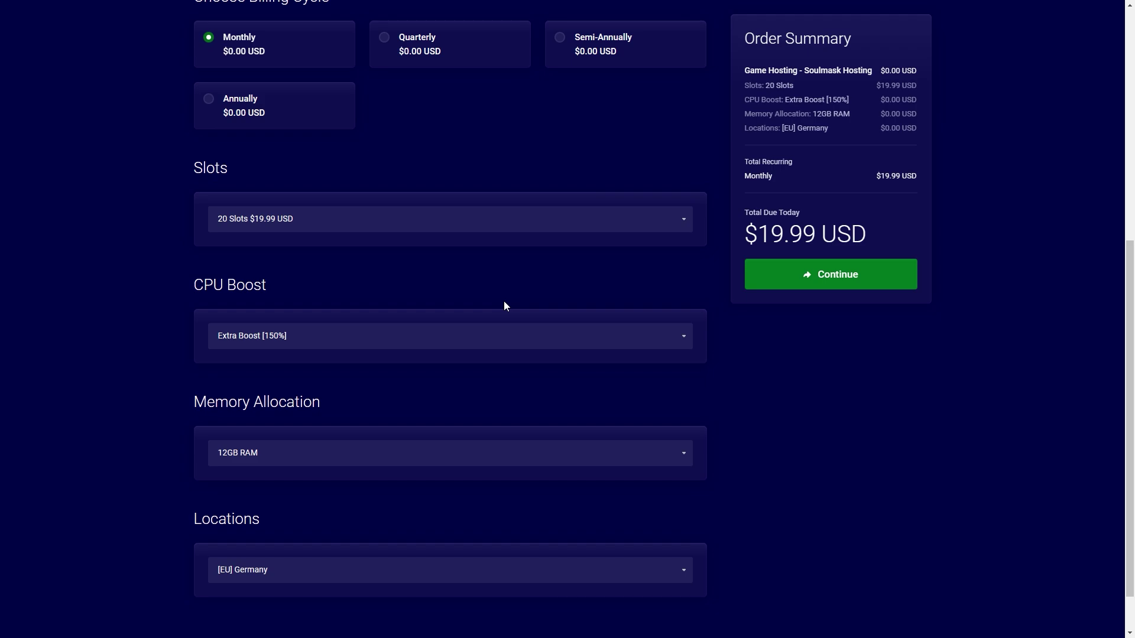
left_click(400, 444)
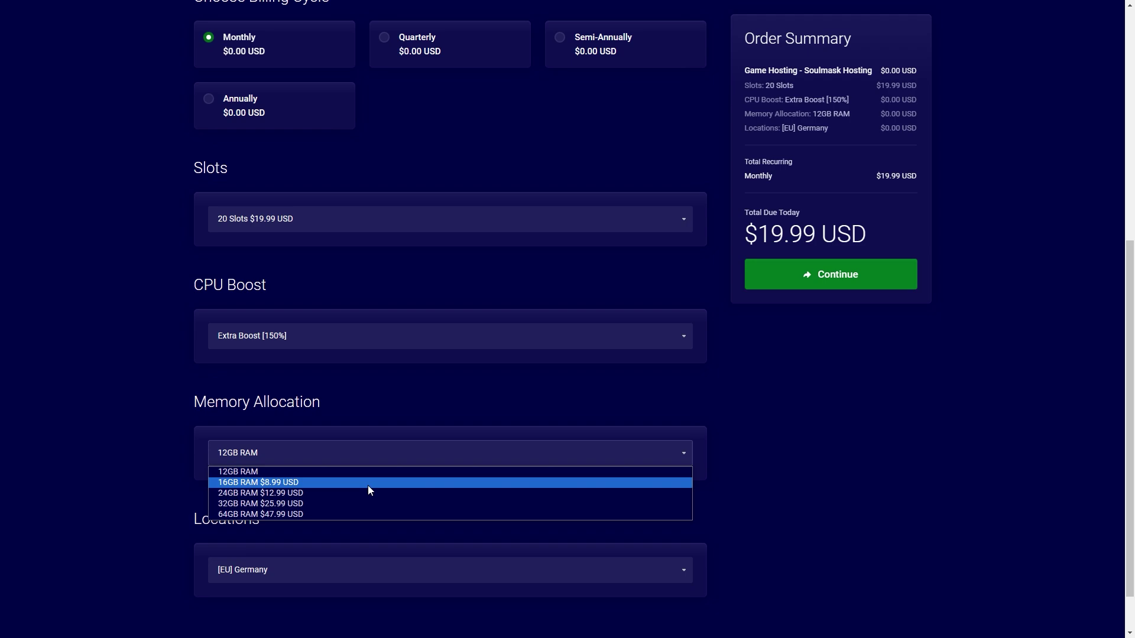
left_click(368, 483)
scroll(642, 497, "down", 1)
Keep [EU] Germany as the location and Extra Boost [150%] as the CPU boost.
left_click(602, 515)
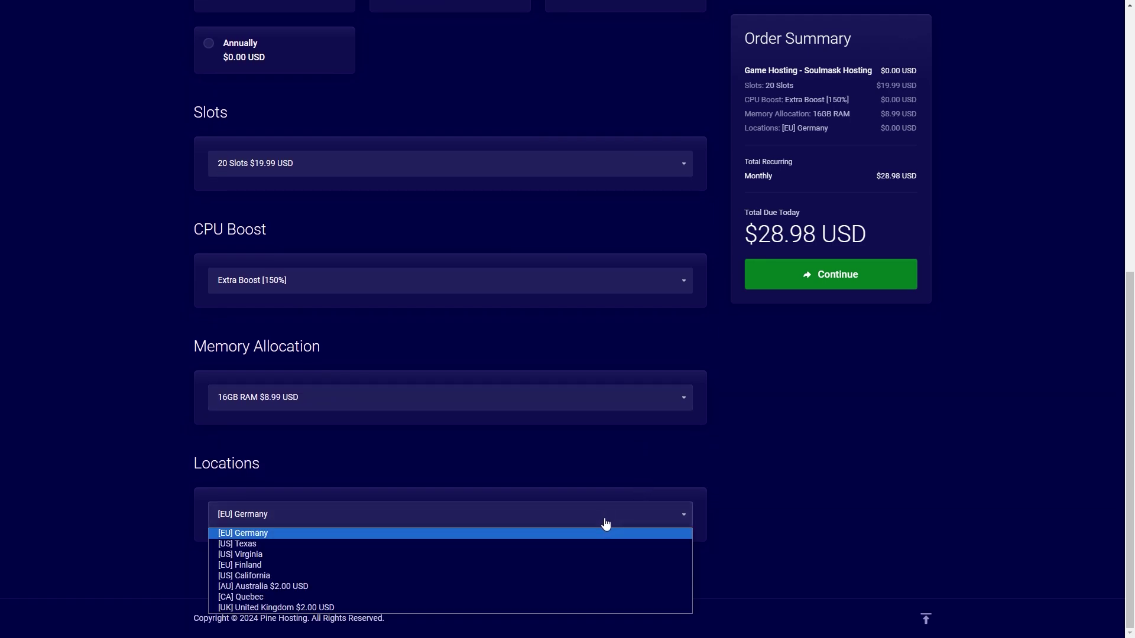
left_click(277, 531)
left_click(302, 278)
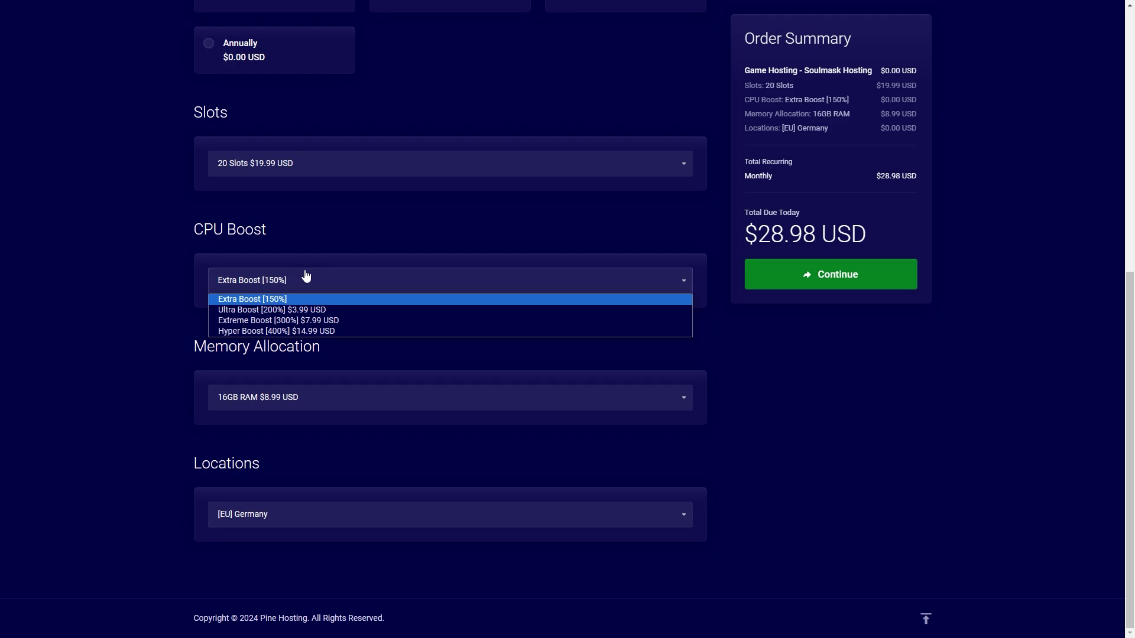
left_click(307, 276)
scroll(310, 391, "up", 5)
scroll(307, 397, "up", 3)
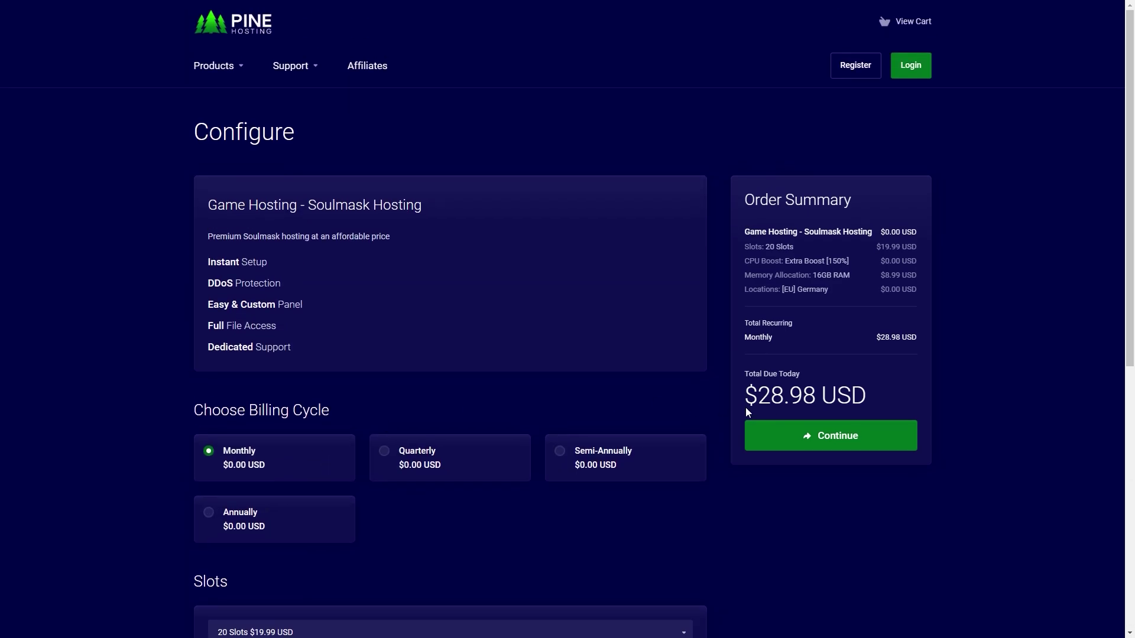
Continue to checkout and work through the billing and payment form to place the order.
left_click(831, 448)
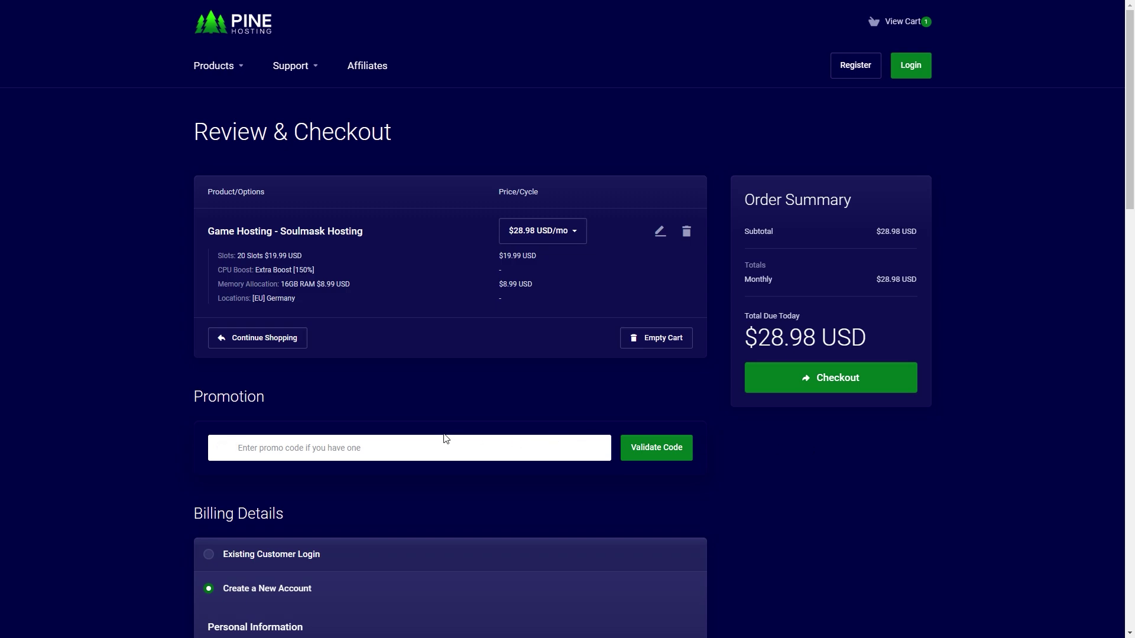
scroll(449, 441, "down", 7)
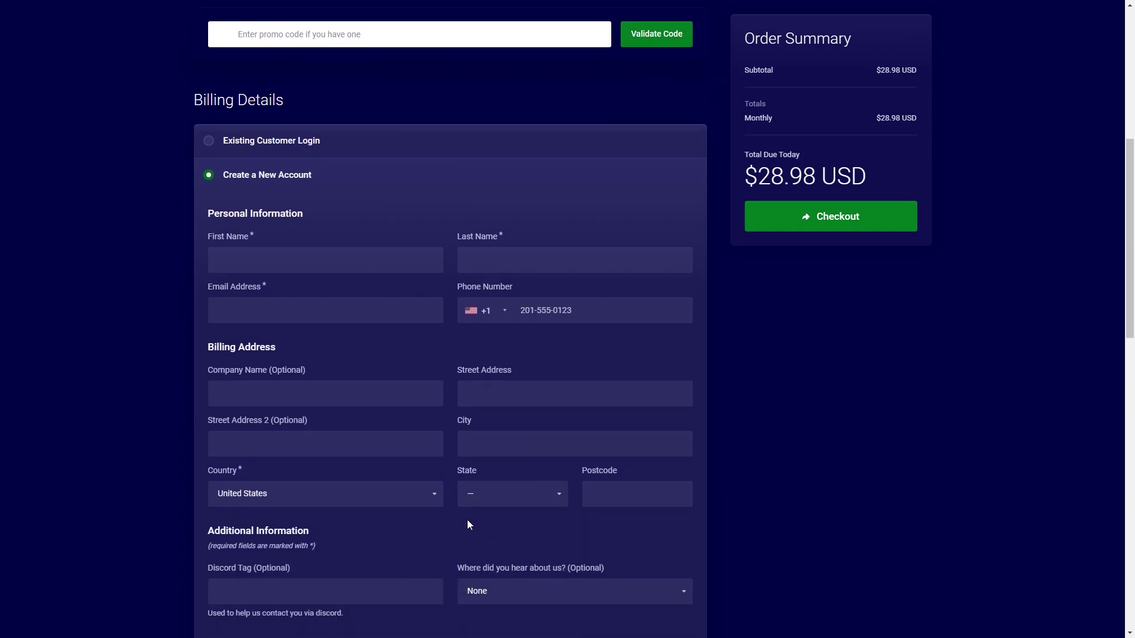
scroll(607, 437, "down", 2)
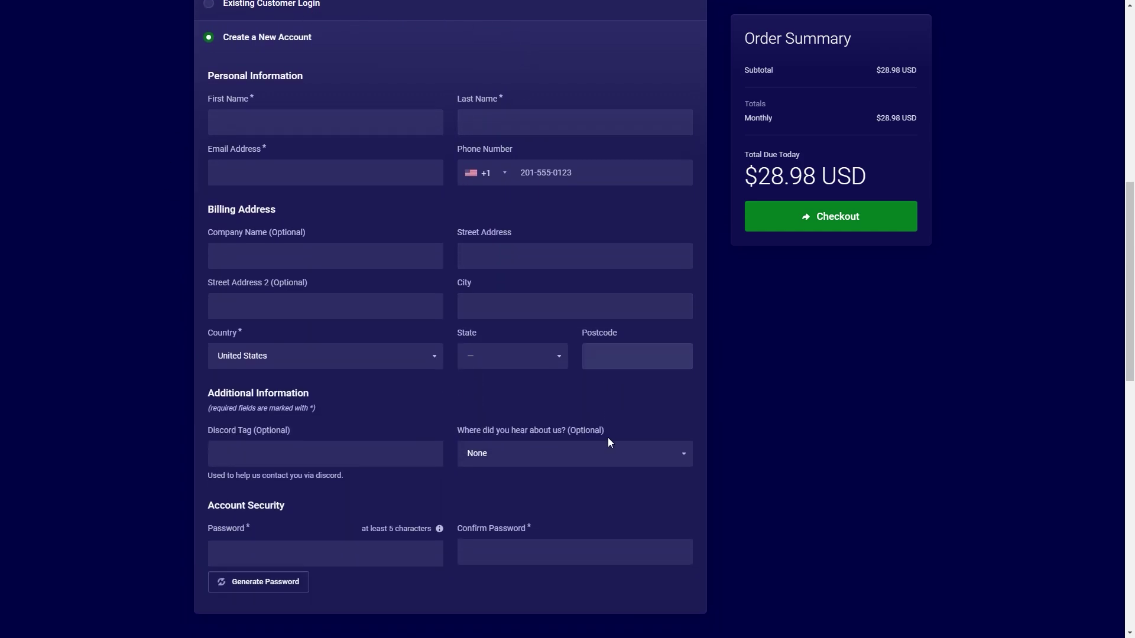
scroll(584, 388, "down", 2)
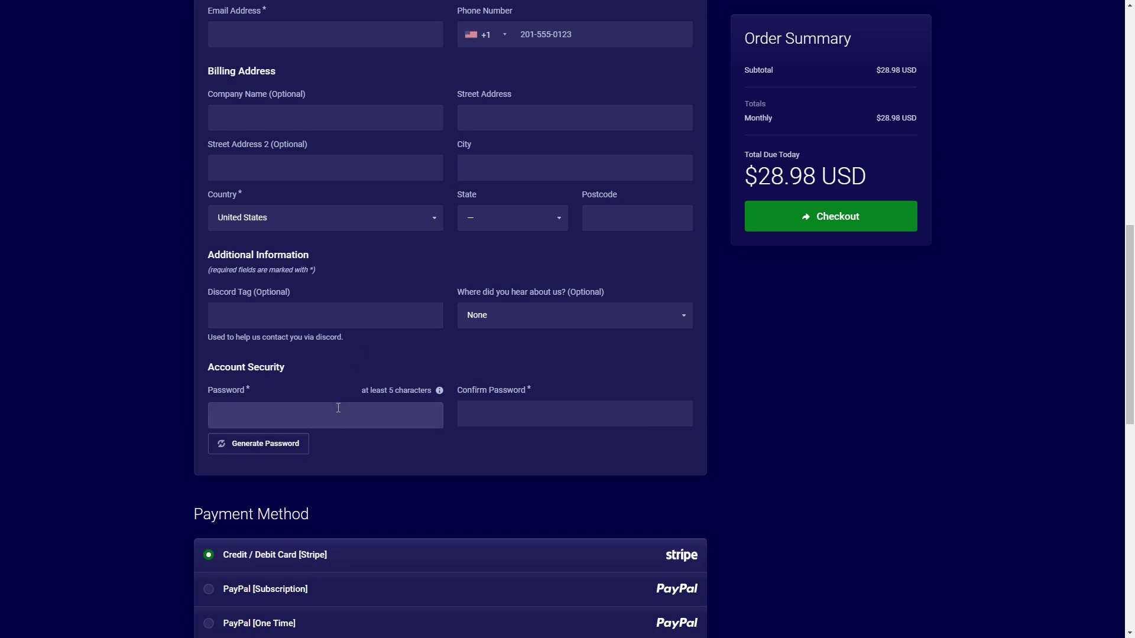
scroll(338, 408, "down", 2)
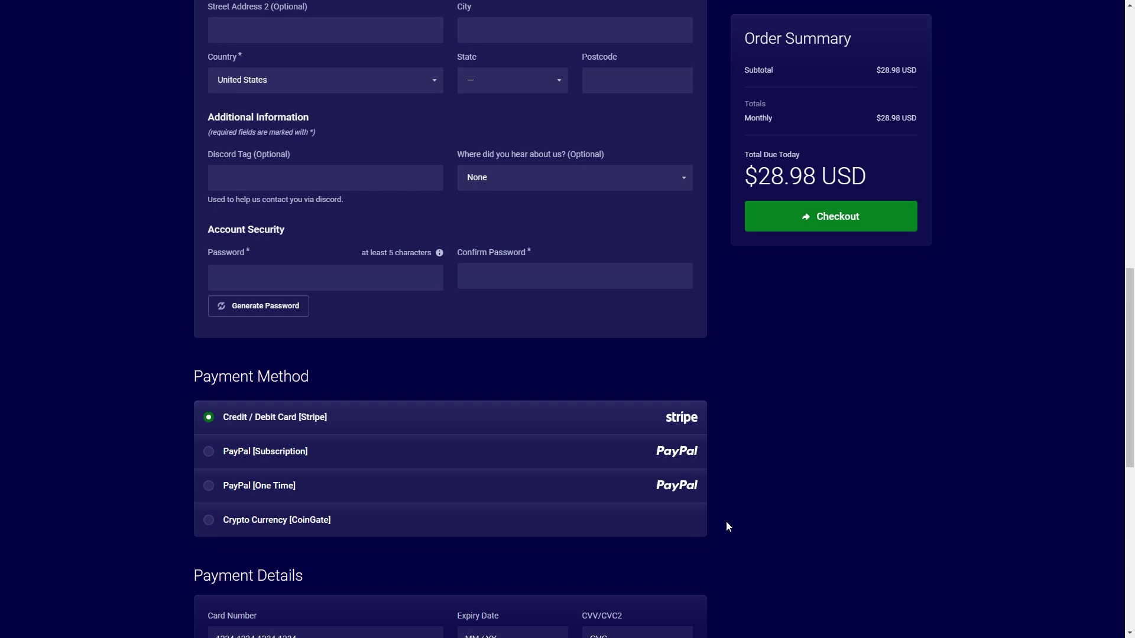
scroll(726, 521, "down", 7)
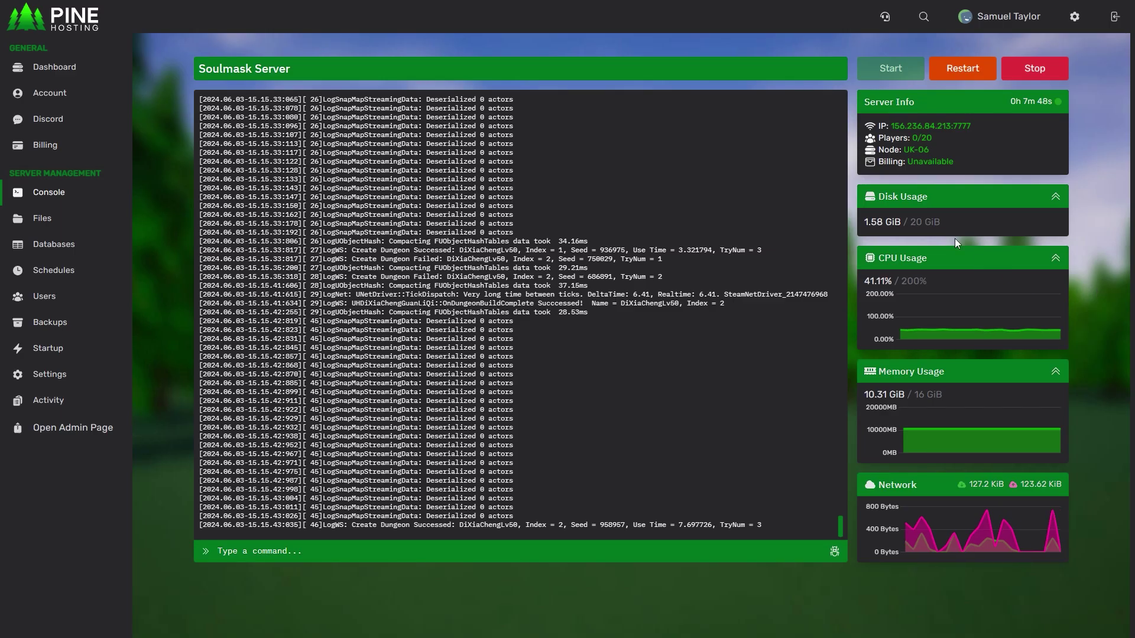
Copy the server's IP address and port from the Server Info panel.
left_click(920, 129)
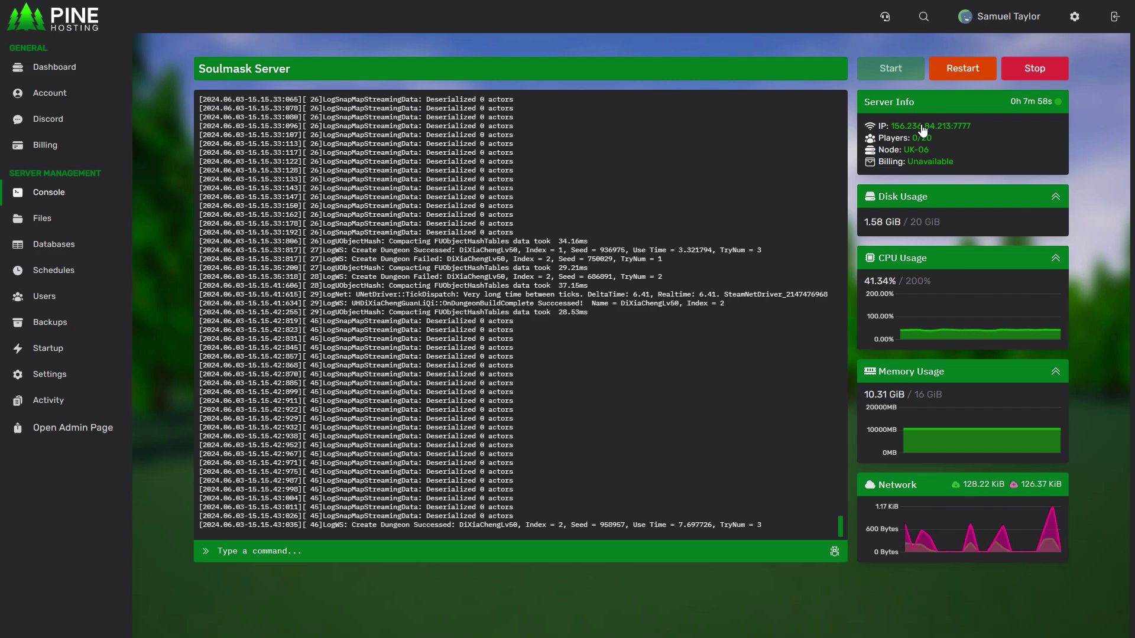
left_click(101, 307)
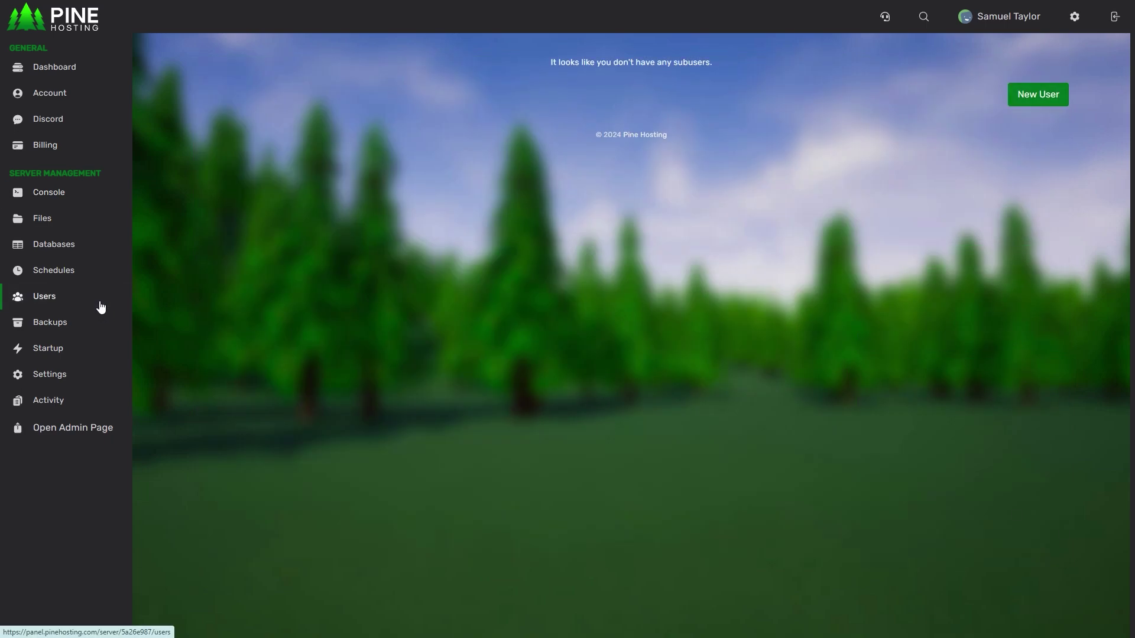
left_click(1016, 101)
left_click(559, 114)
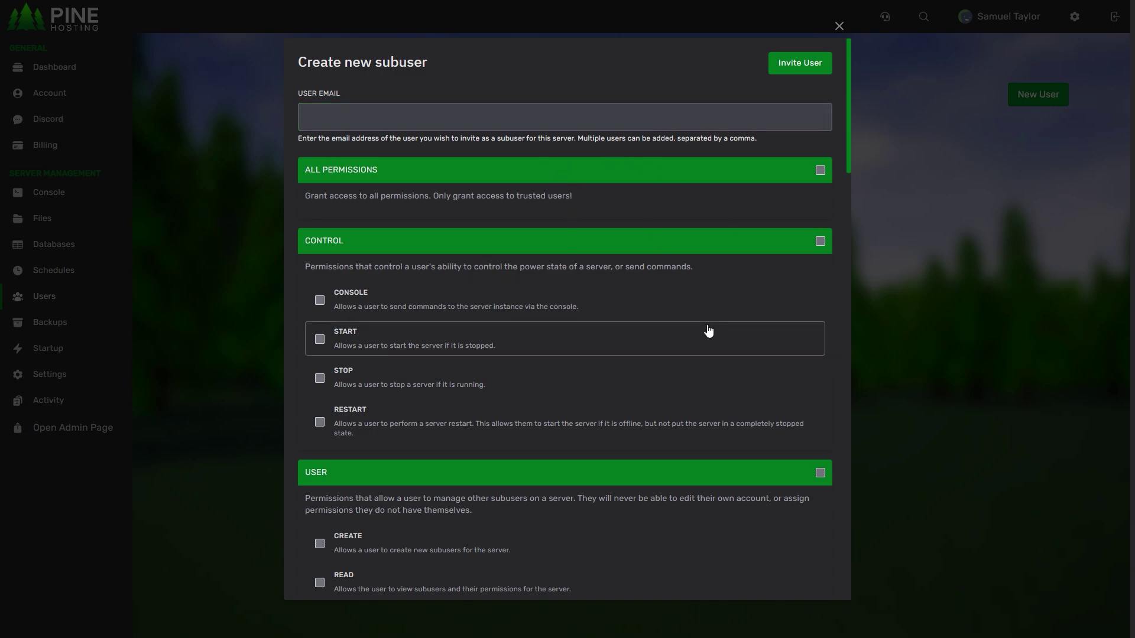
left_click(580, 198)
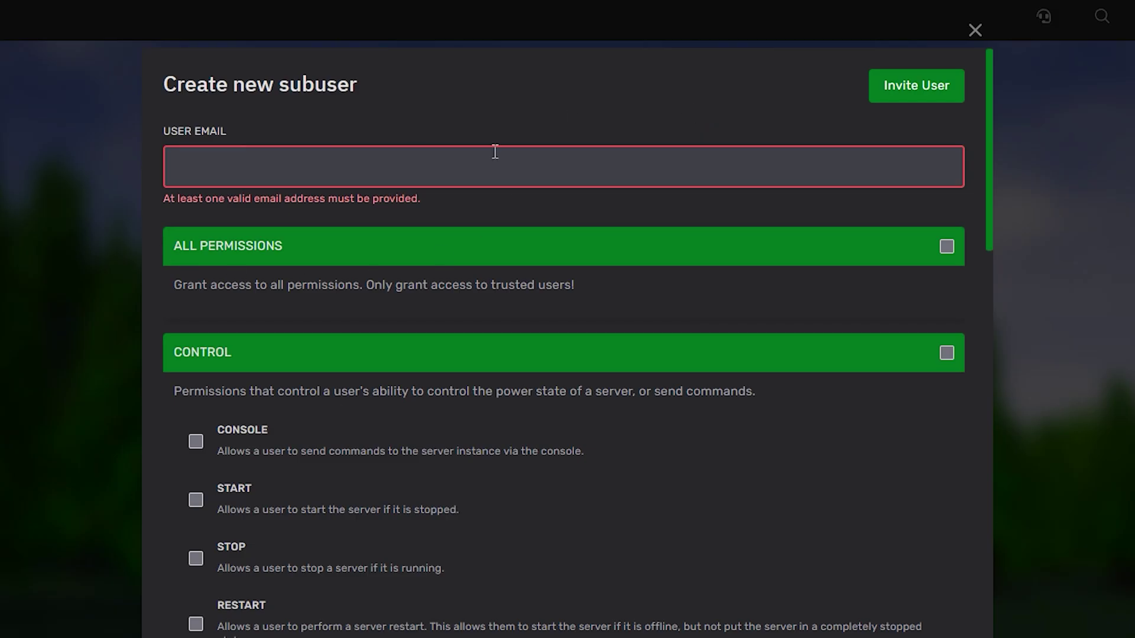